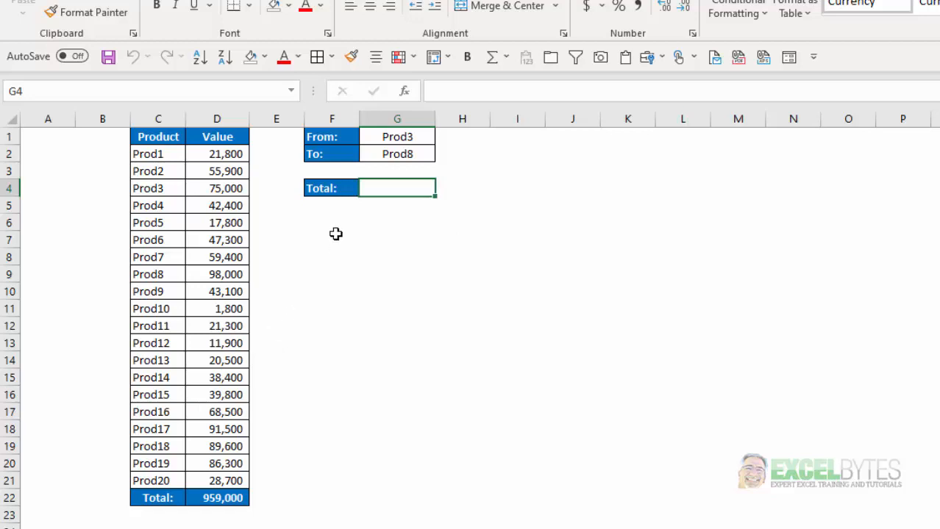
# Enter an XLOOKUP in G7 that finds G1 in $C$2:$C$21 and returns from $D$2:$D$21, and check it against the Prod3 row
pyautogui.click(399, 236)
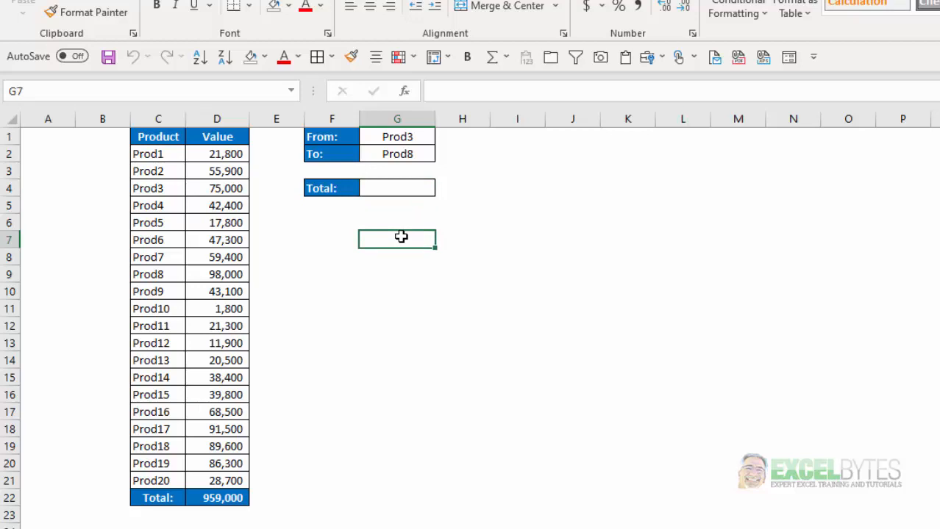
pyautogui.write('=xl')
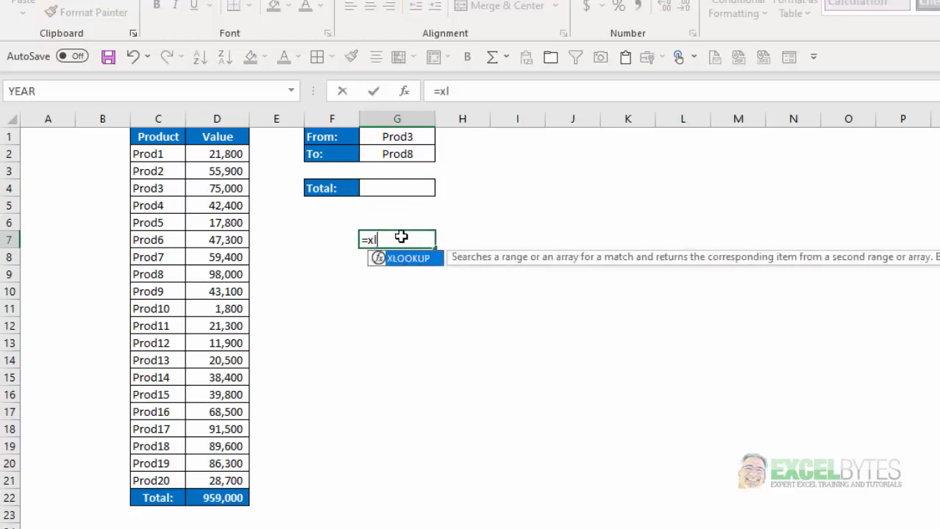
pyautogui.press('Tab')
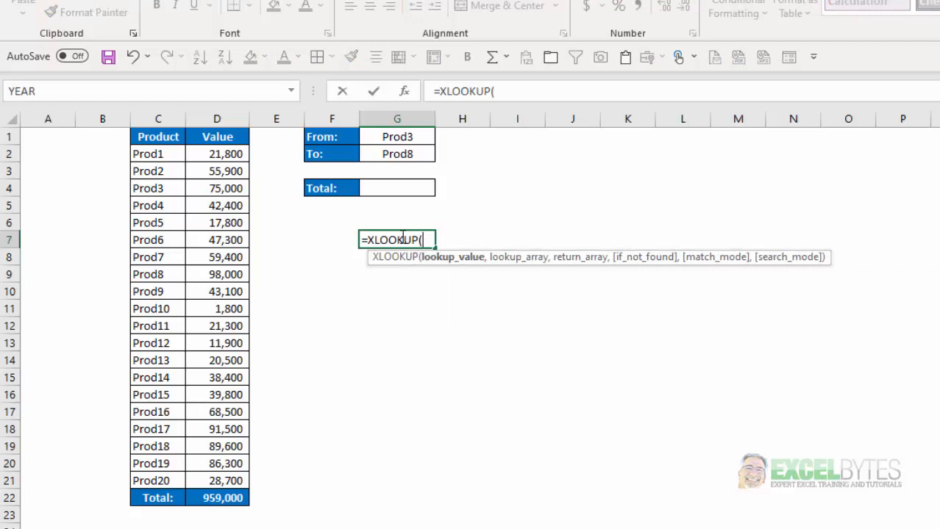
pyautogui.click(392, 140)
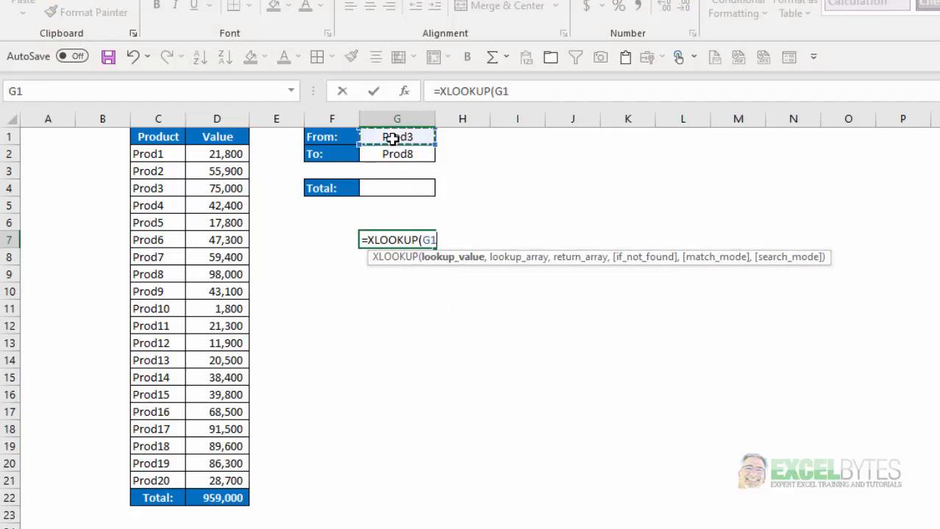
pyautogui.write(',')
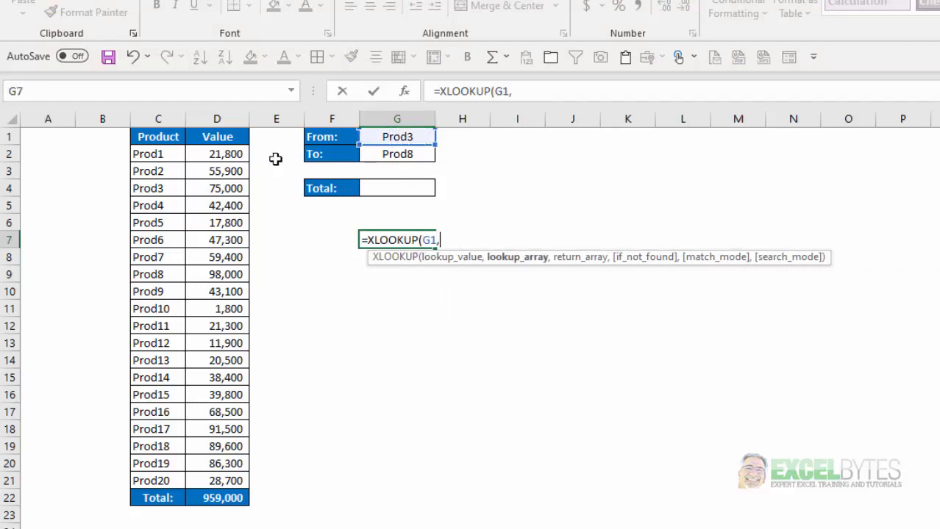
pyautogui.moveTo(147, 156); pyautogui.dragTo(170, 477)
pyautogui.press('F4')
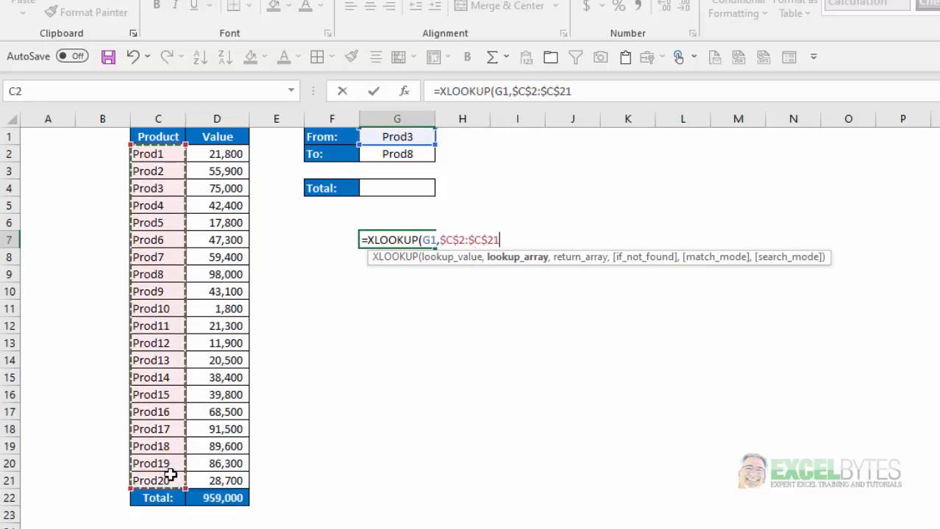
pyautogui.write(',')
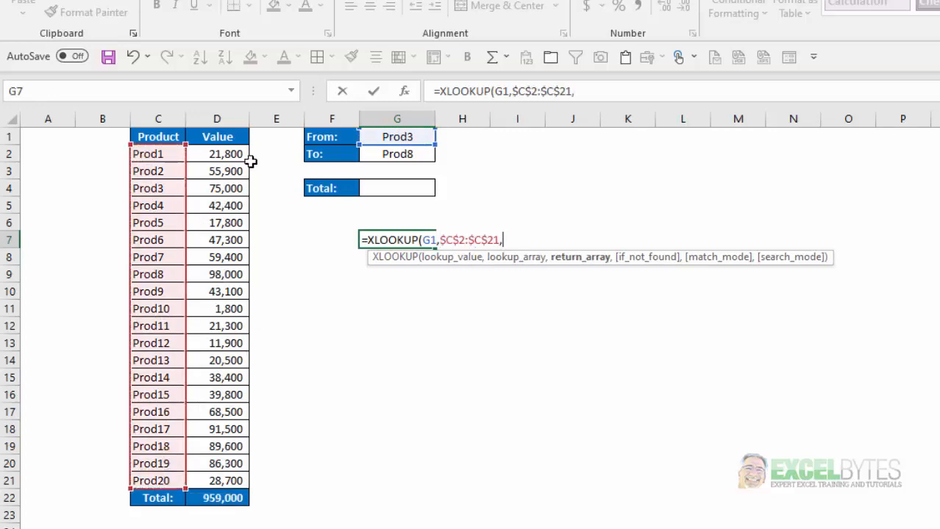
pyautogui.moveTo(229, 154); pyautogui.dragTo(206, 489)
pyautogui.press('F4')
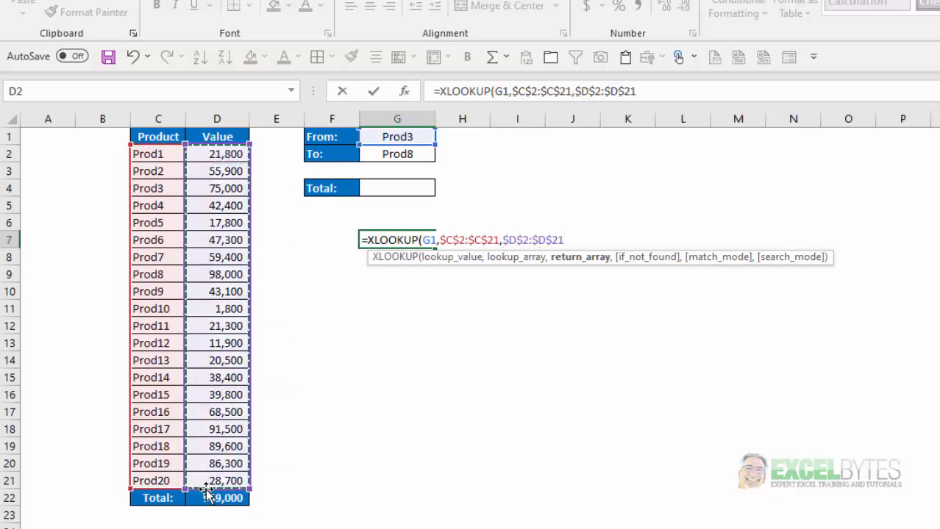
pyautogui.write(')')
pyautogui.press('Return')
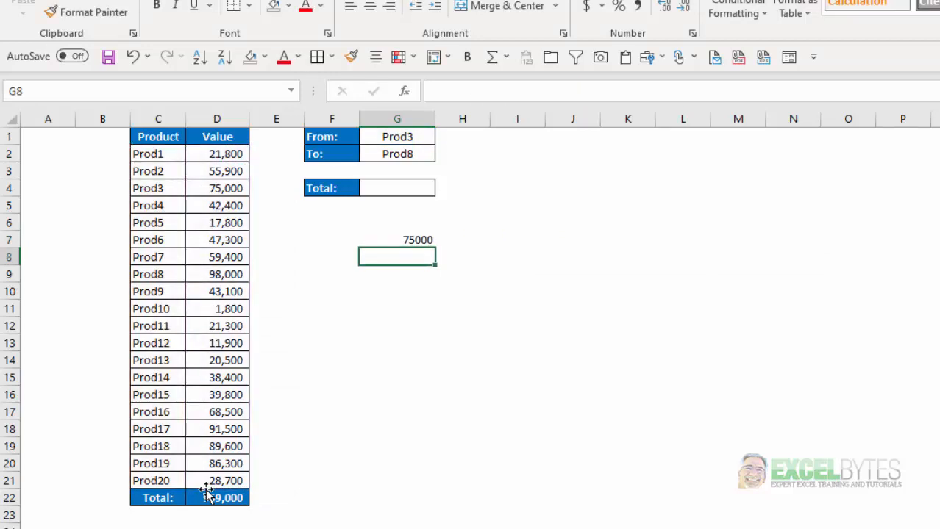
pyautogui.click(420, 240)
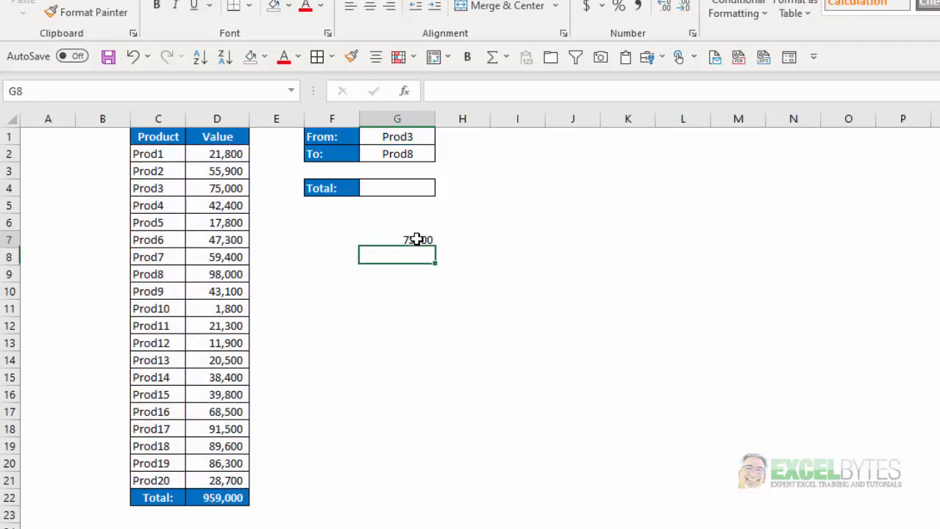
pyautogui.click(151, 186)
pyautogui.click(221, 186)
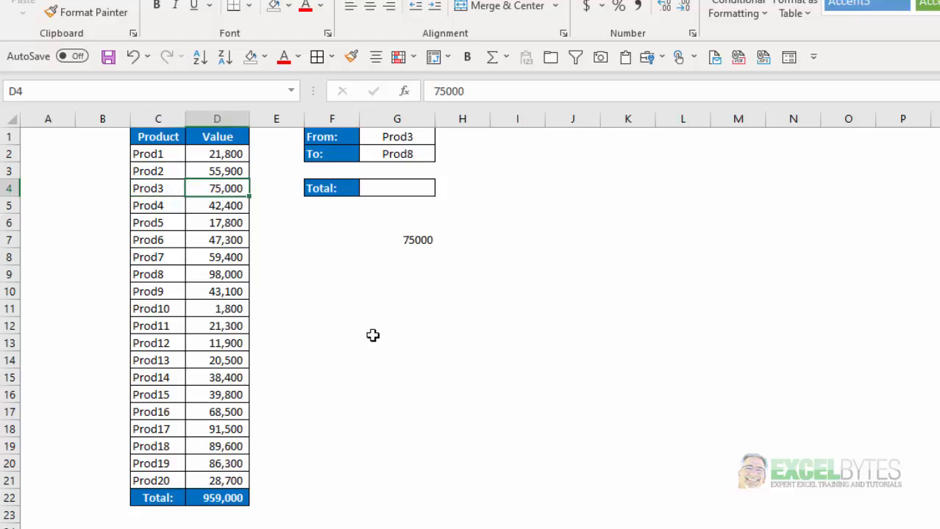
# Enter an XLOOKUP in G8 that finds G2 in $C$2:$C$21 and returns the value from $D$2:$D$21
pyautogui.click(418, 263)
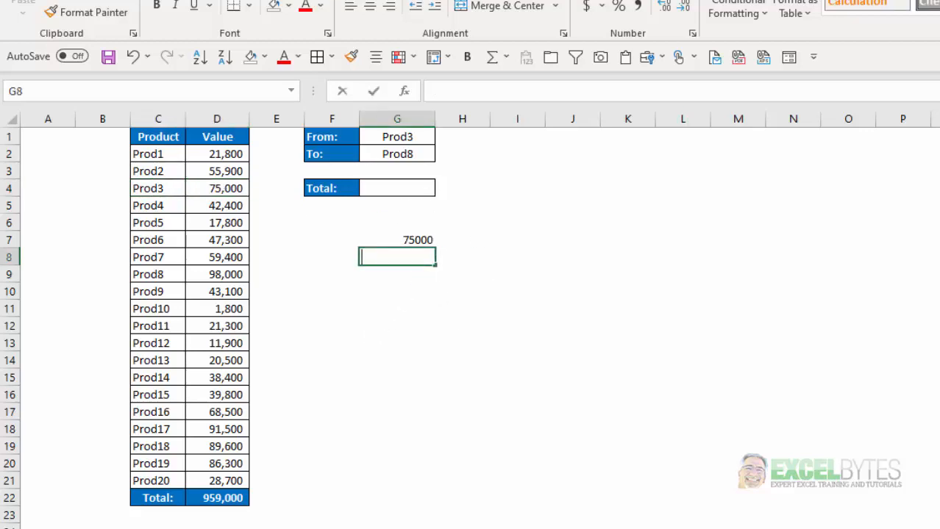
pyautogui.write('=xl')
pyautogui.press('Tab')
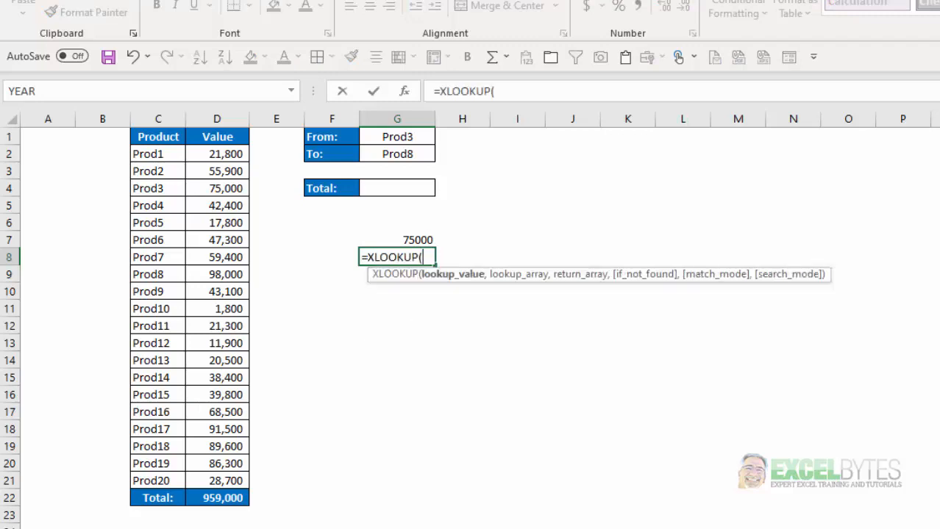
pyautogui.click(405, 153)
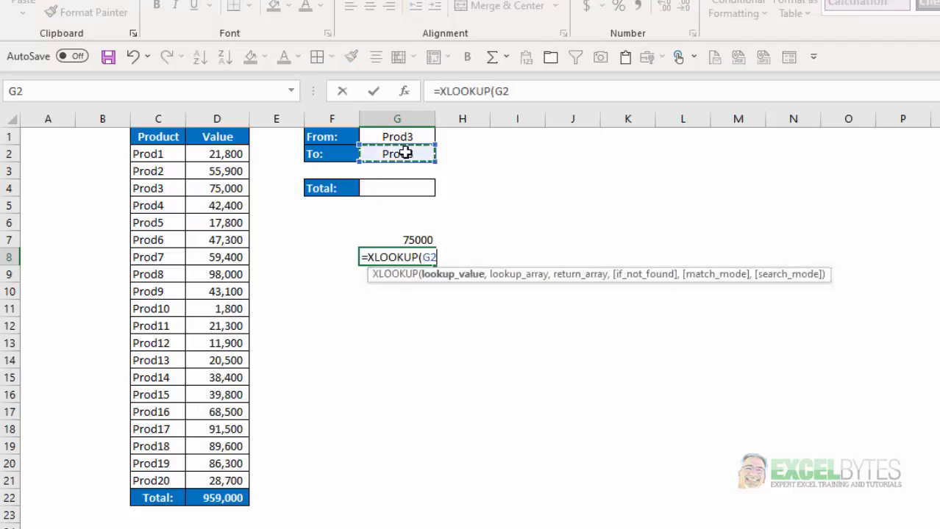
pyautogui.write(',')
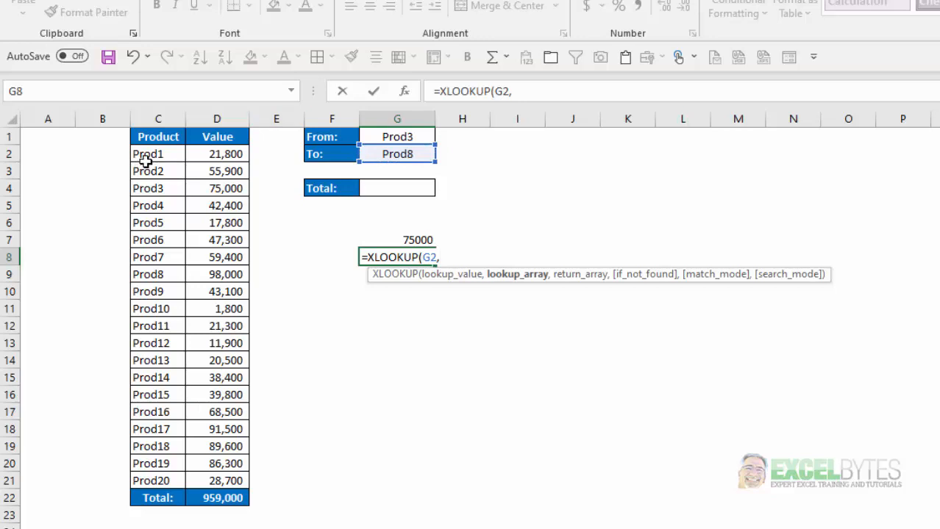
pyautogui.moveTo(146, 157); pyautogui.dragTo(156, 481)
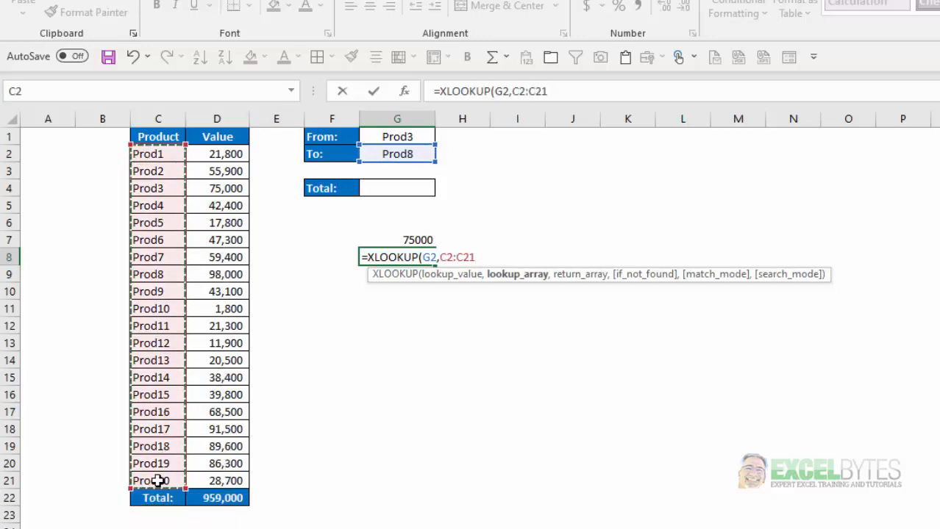
pyautogui.press('F4')
pyautogui.write(',')
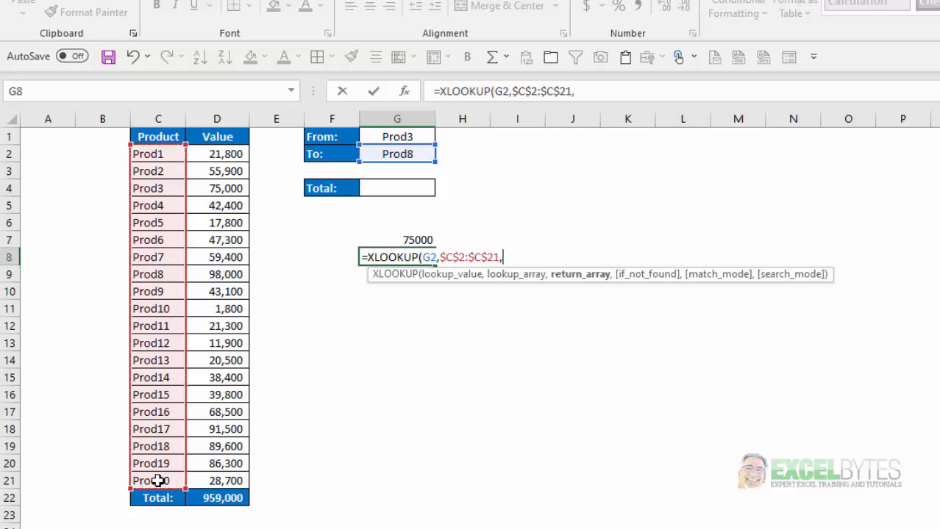
pyautogui.moveTo(209, 154); pyautogui.dragTo(223, 481)
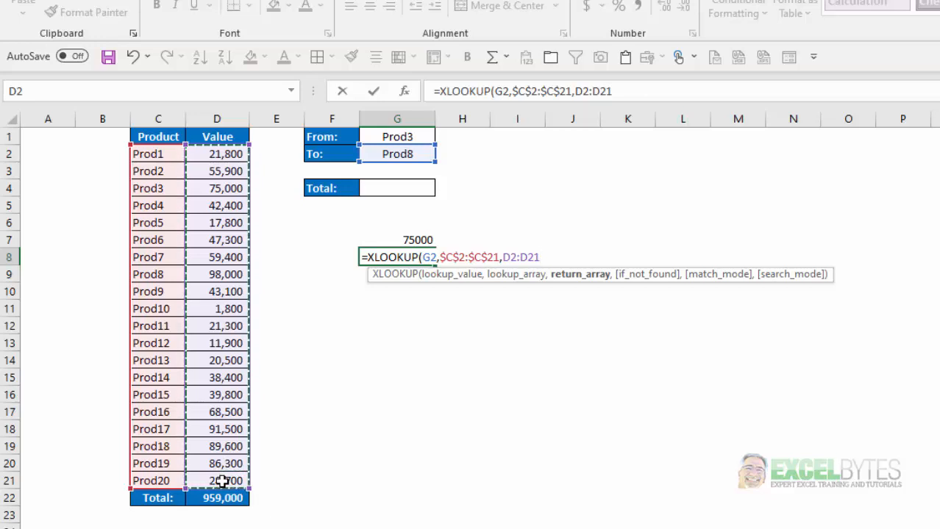
pyautogui.press('F4')
pyautogui.write(')')
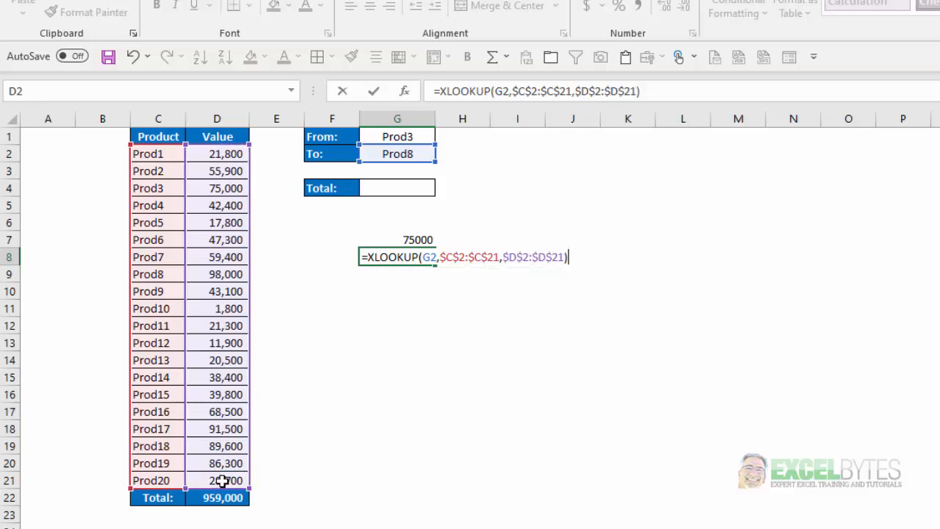
pyautogui.press('Return')
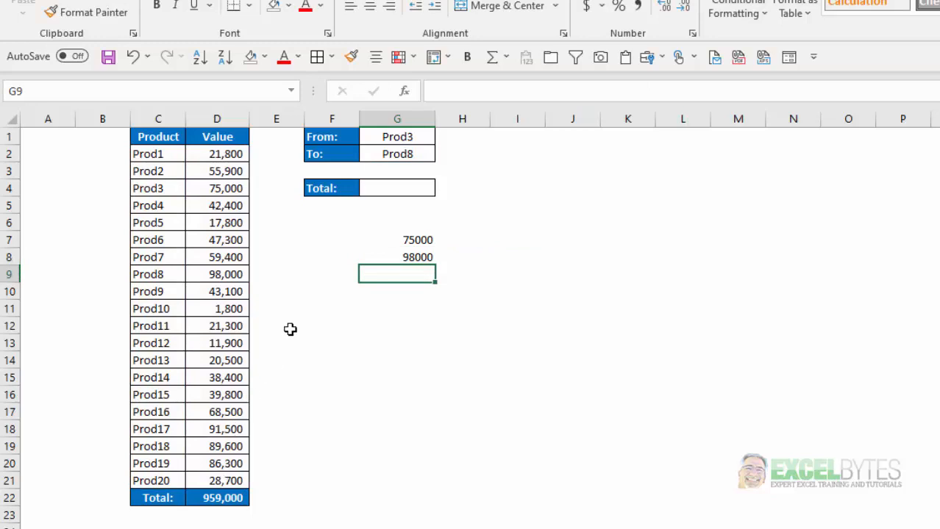
# Check the sum of the Prod3 to Prod8 values in D4:D9 and review the lookup formulas in G7 and G8
pyautogui.click(230, 273)
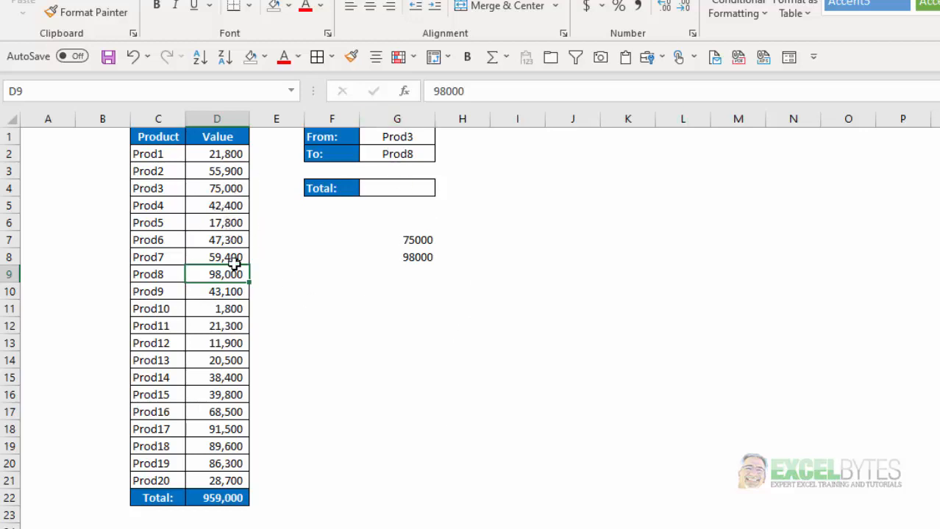
pyautogui.moveTo(232, 188); pyautogui.dragTo(221, 272)
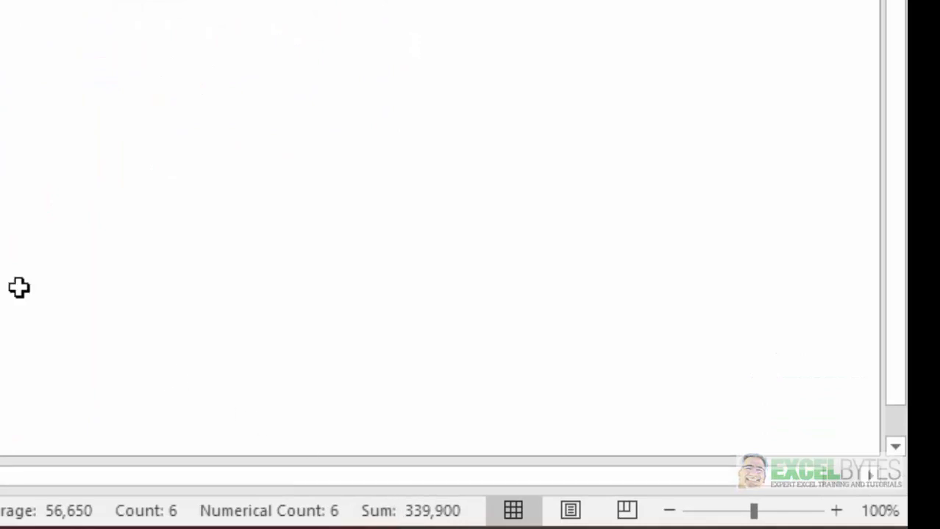
pyautogui.click(388, 195)
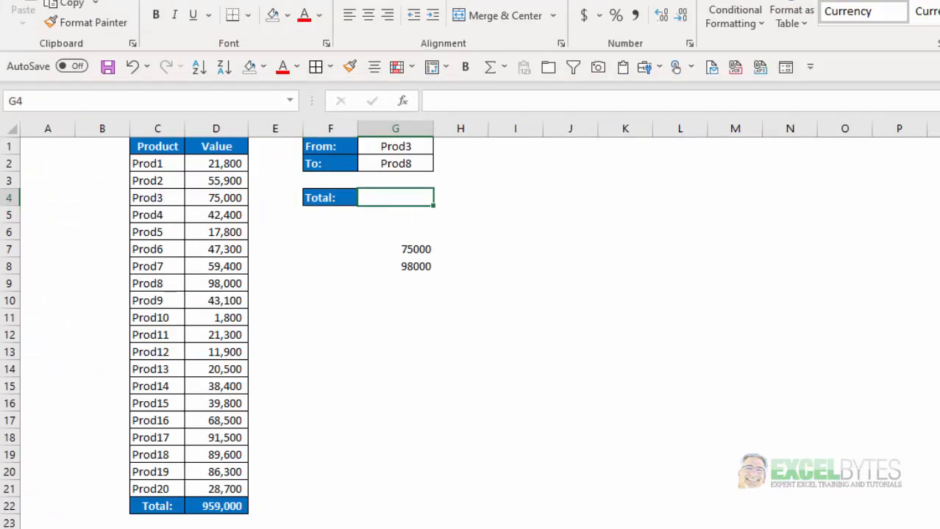
pyautogui.click(428, 248)
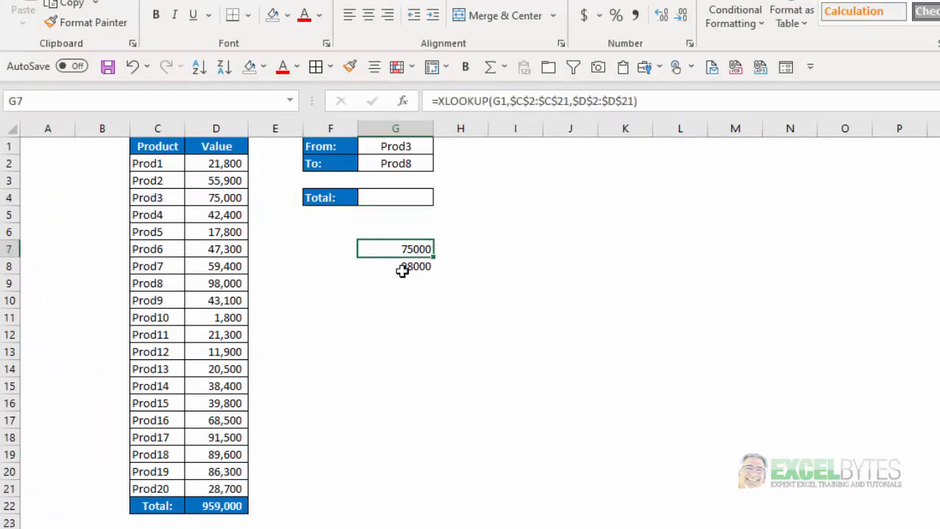
pyautogui.click(402, 271)
pyautogui.click(407, 240)
pyautogui.click(406, 261)
pyautogui.click(408, 248)
# Show the Office Clipboard and copy the XLOOKUP expression from G7 without its equals sign
pyautogui.click(133, 45)
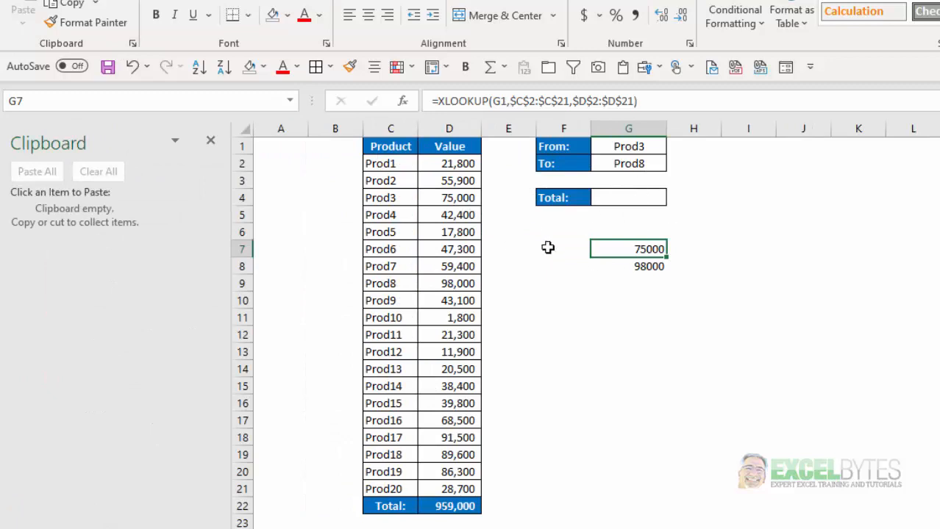
pyautogui.click(630, 197)
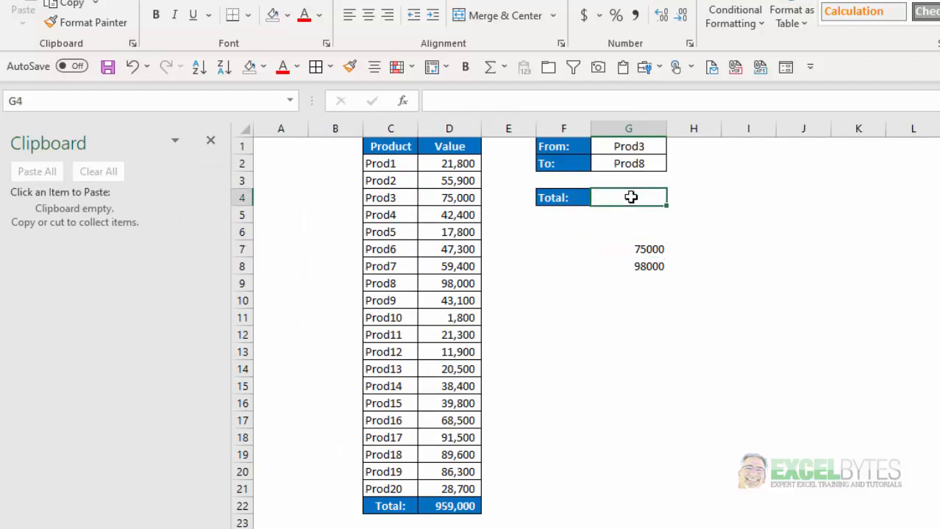
pyautogui.click(657, 249)
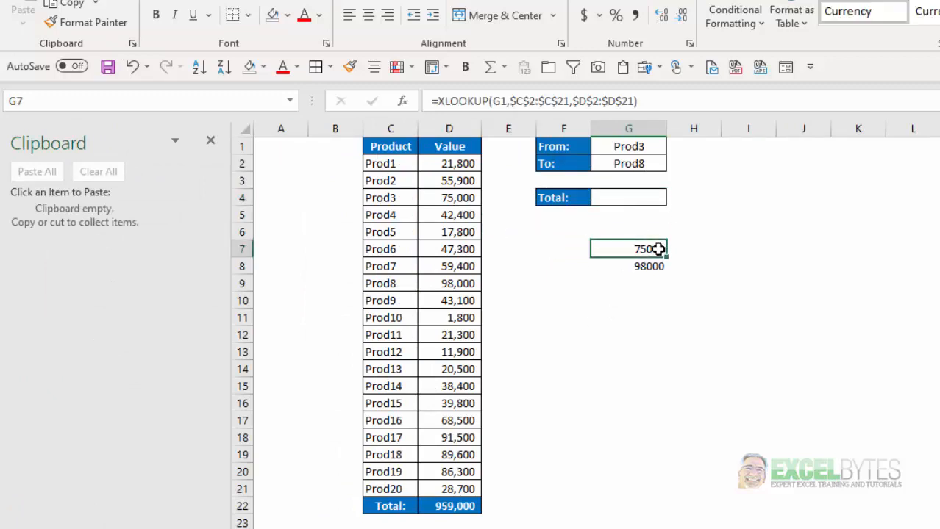
pyautogui.moveTo(664, 100); pyautogui.dragTo(430, 103)
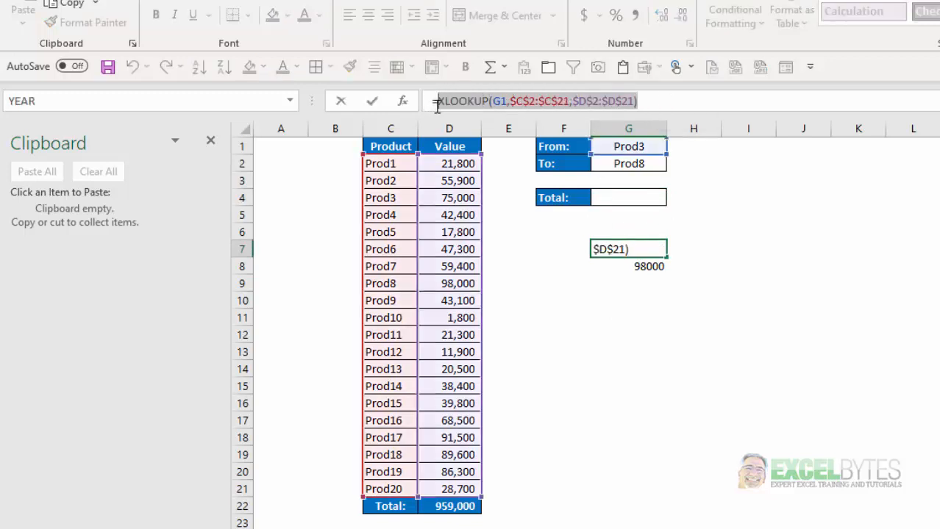
pyautogui.hotkey('ctrl', 'c')
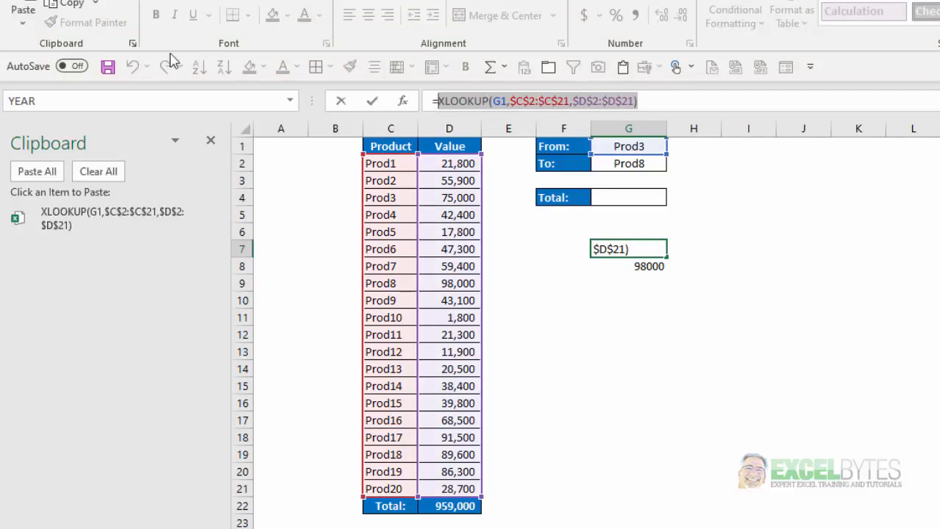
pyautogui.hotkey('ctrl', 'Return')
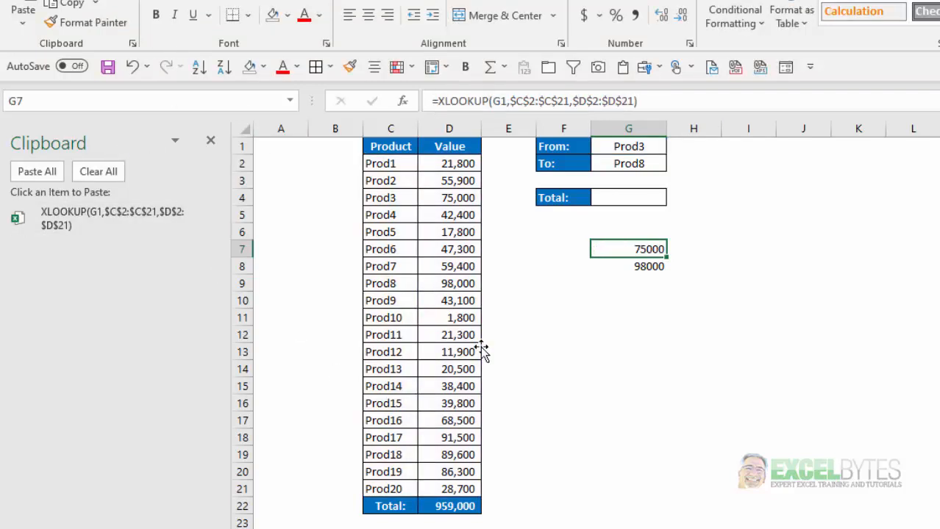
# Copy the XLOOKUP expression from G8 without its equals sign, leaving the cell's formula as it is
pyautogui.click(635, 266)
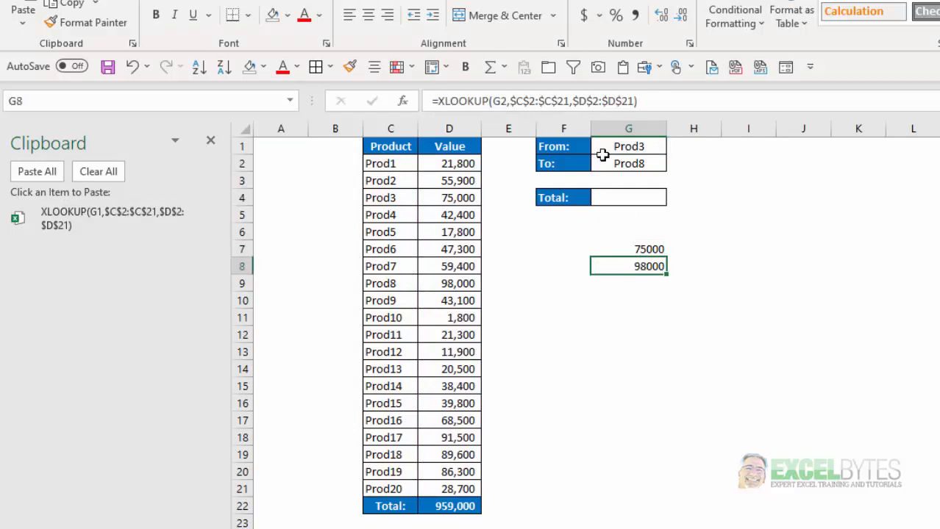
pyautogui.click(650, 100)
pyautogui.moveTo(650, 101); pyautogui.dragTo(444, 81)
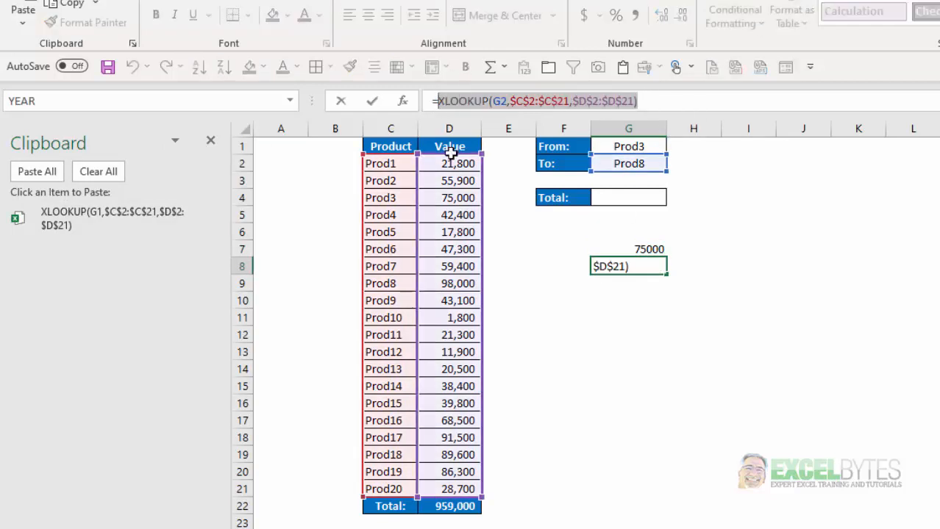
pyautogui.hotkey('ctrl', 'c')
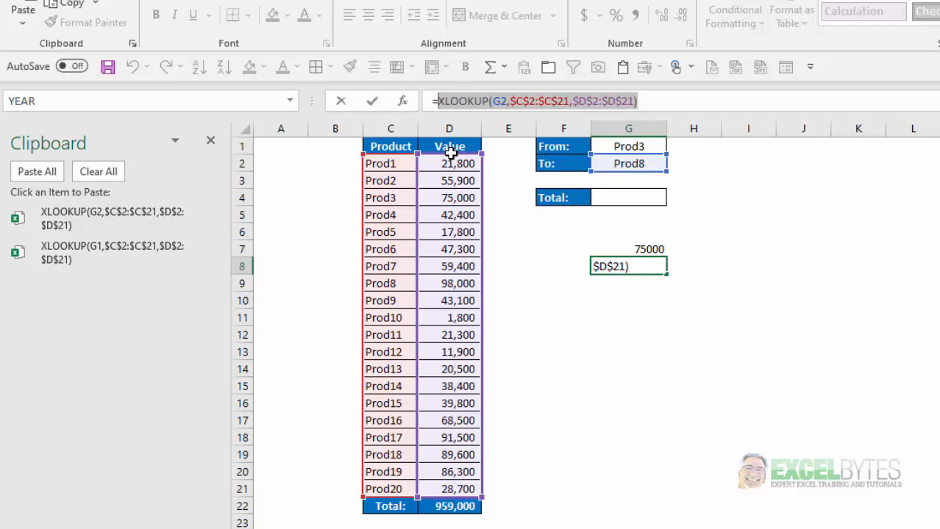
pyautogui.press('Escape')
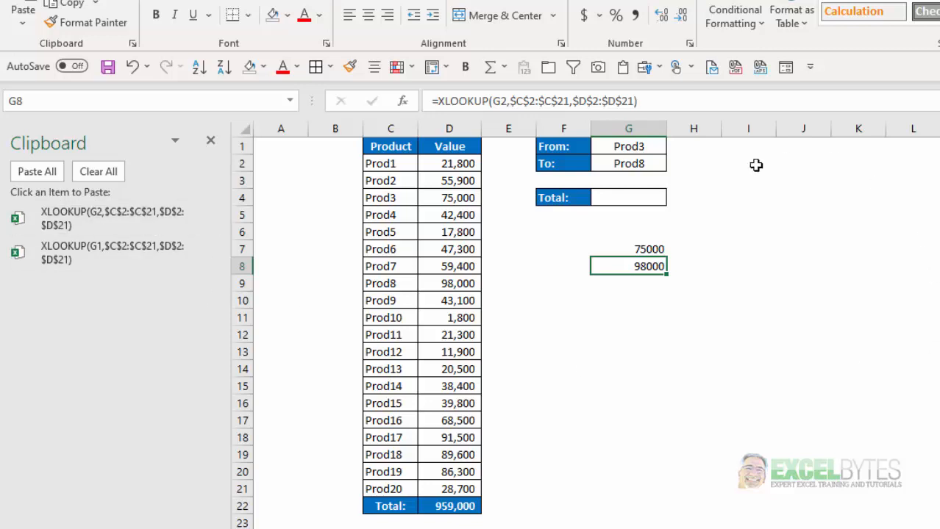
# Start a SUM formula in G4 and paste the copied G1 XLOOKUP expression as the beginning of its range
pyautogui.click(633, 198)
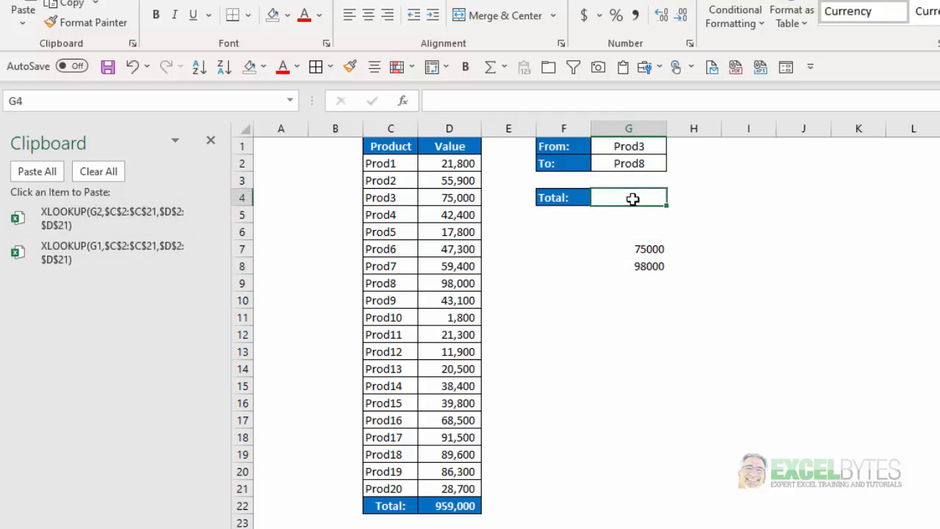
pyautogui.write('=sum')
pyautogui.press('Tab')
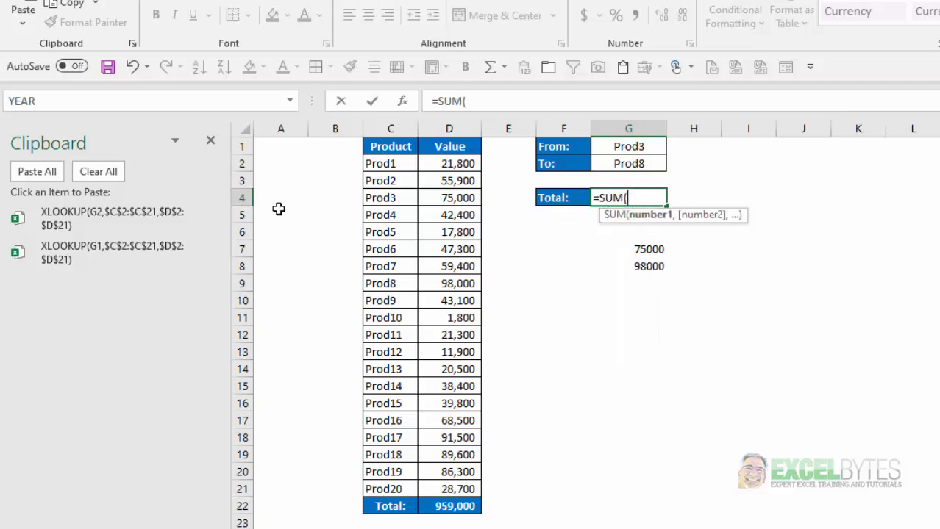
pyautogui.click(82, 253)
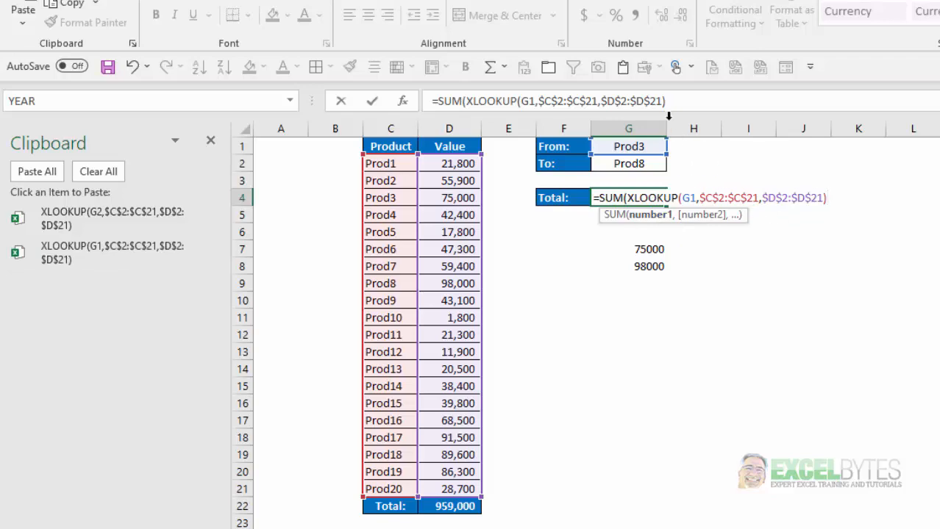
# Complete the G4 formula with a colon and the copied G2 XLOOKUP expression, and check the total against the sum of D4:D9
pyautogui.click(671, 101)
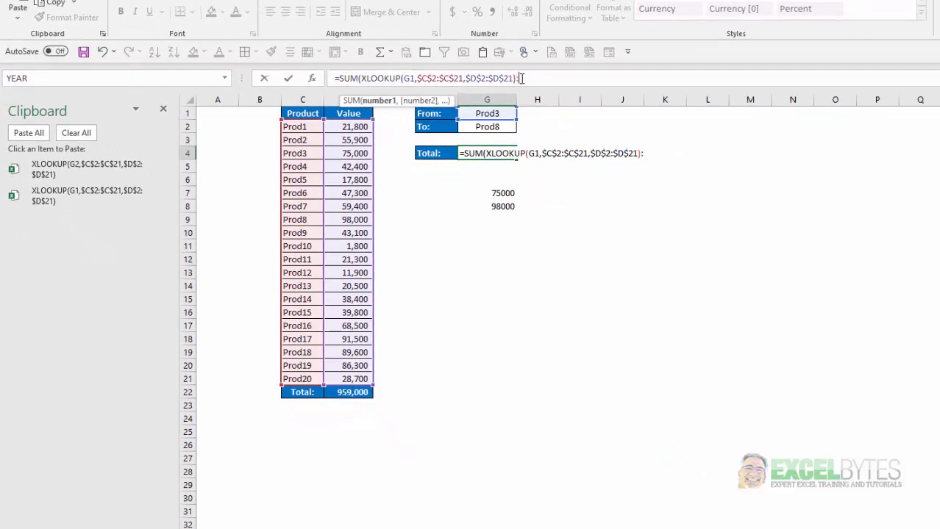
pyautogui.click(78, 174)
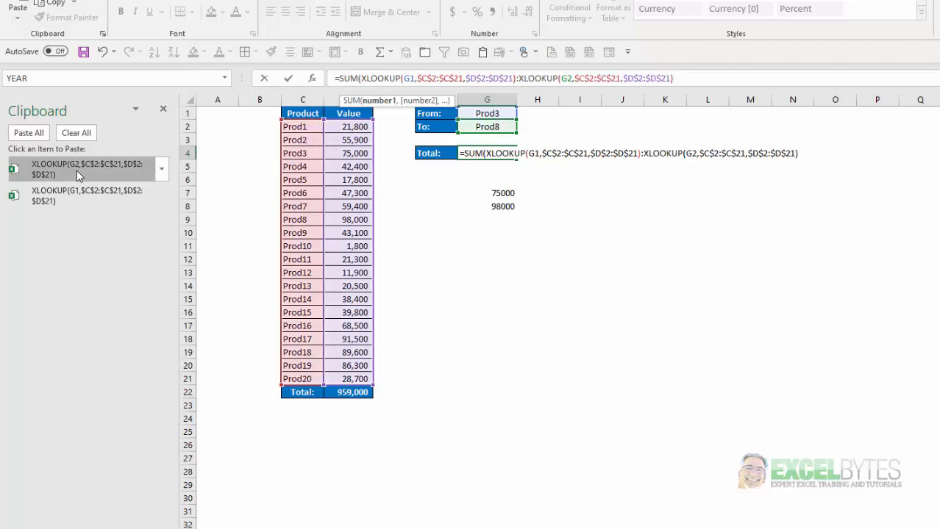
pyautogui.write(')')
pyautogui.press('Return')
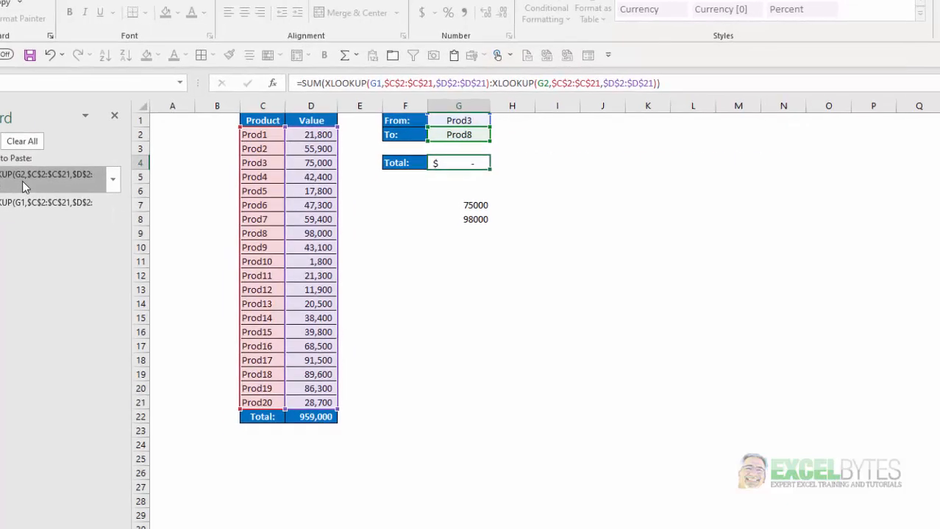
pyautogui.press('Up')
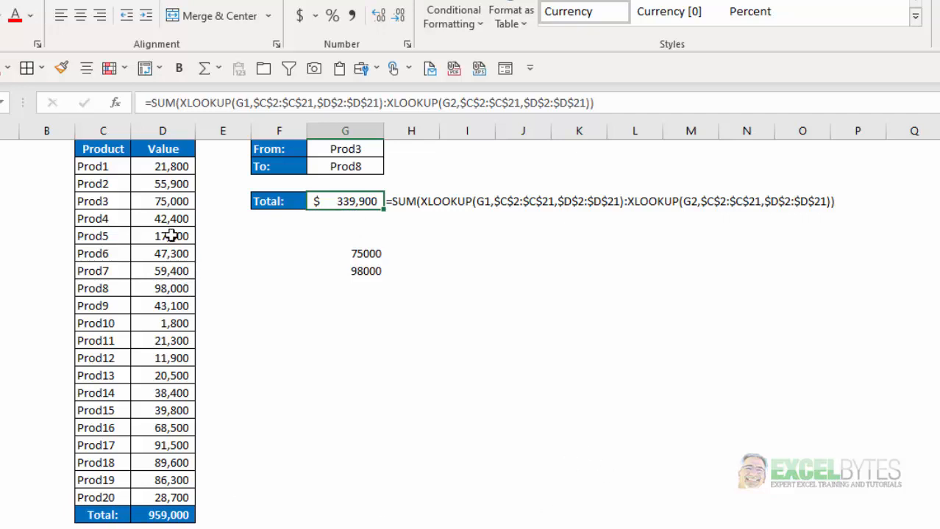
pyautogui.moveTo(159, 207); pyautogui.dragTo(162, 289)
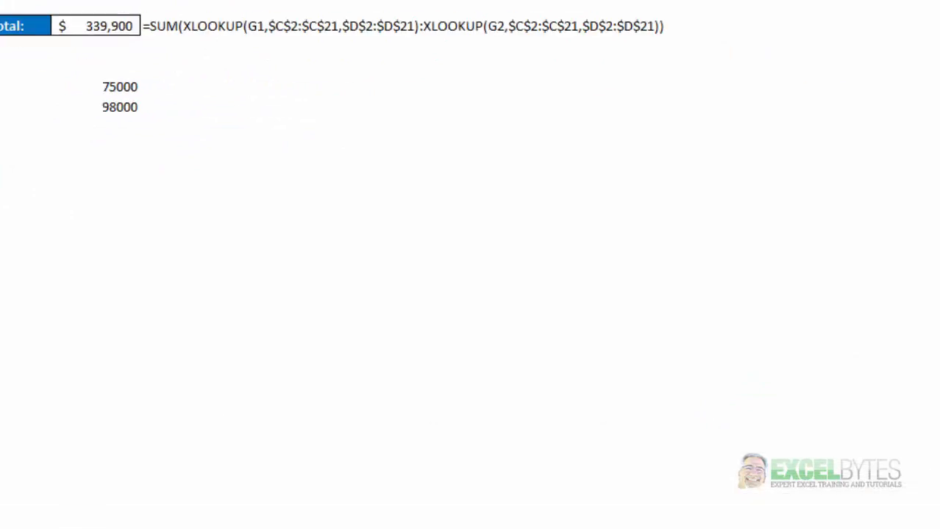
# Set the To product in G2 to Prod15 and check the total against the Prod3 to Prod15 values in D4:D16
pyautogui.click(371, 156)
pyautogui.click(407, 159)
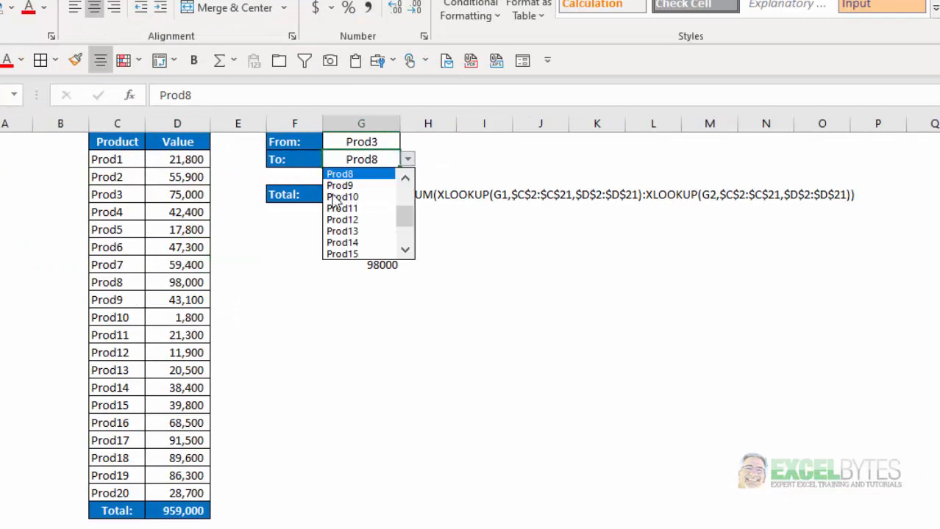
pyautogui.click(351, 254)
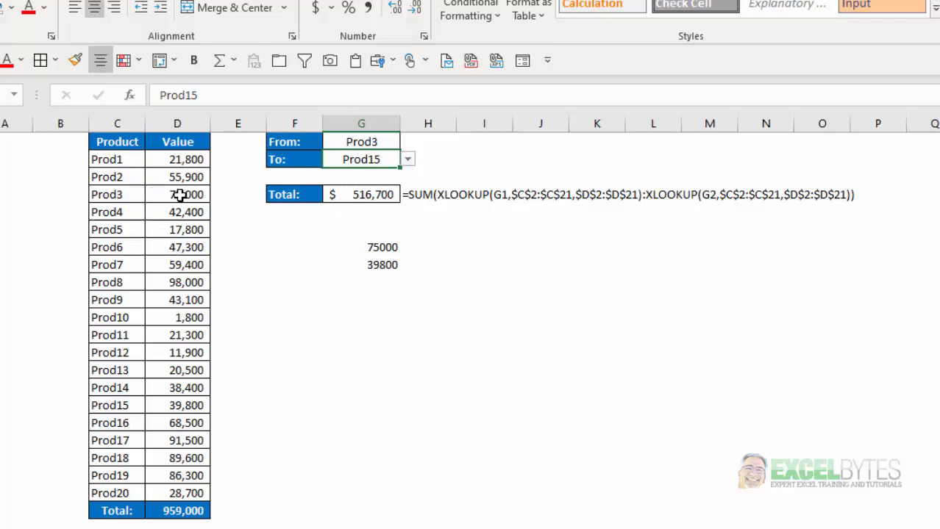
pyautogui.moveTo(181, 195); pyautogui.dragTo(164, 406)
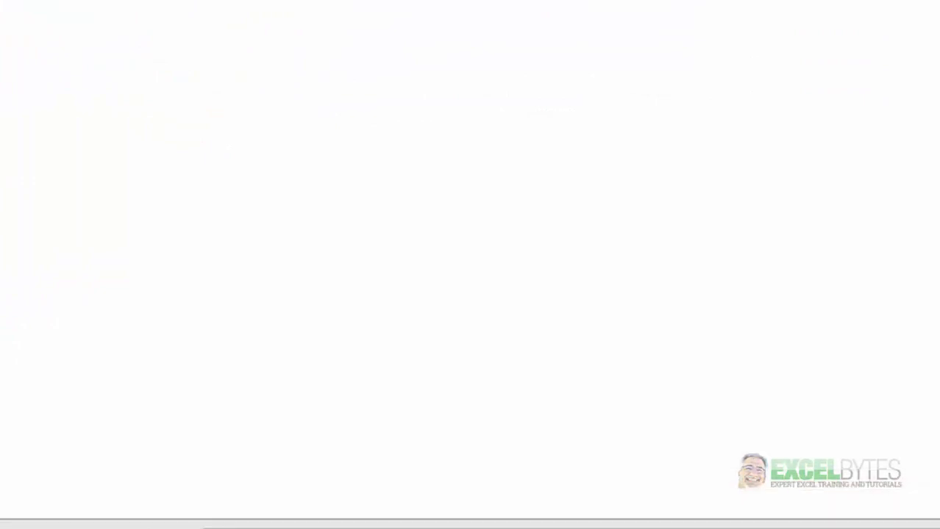
pyautogui.click(155, 183)
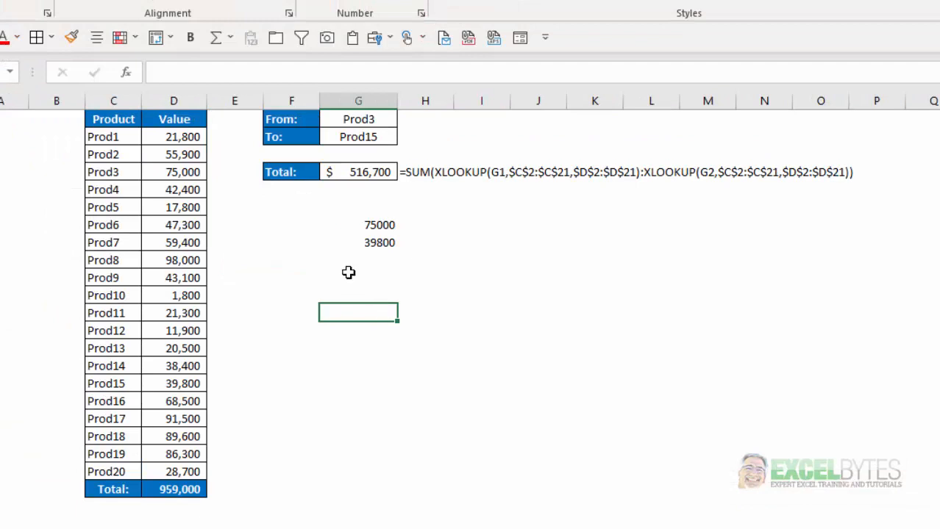
# Set the From product in G1 to Prod8
pyautogui.click(353, 120)
pyautogui.click(406, 121)
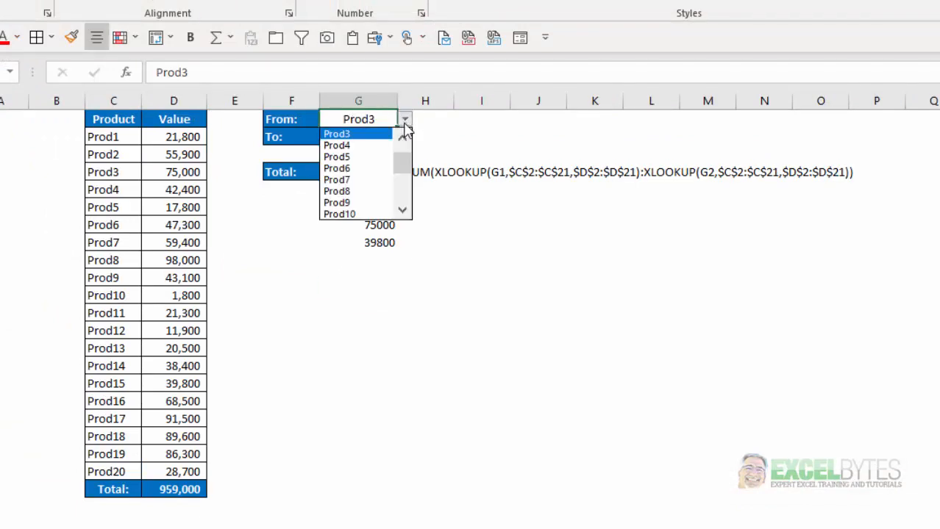
pyautogui.press('Escape')
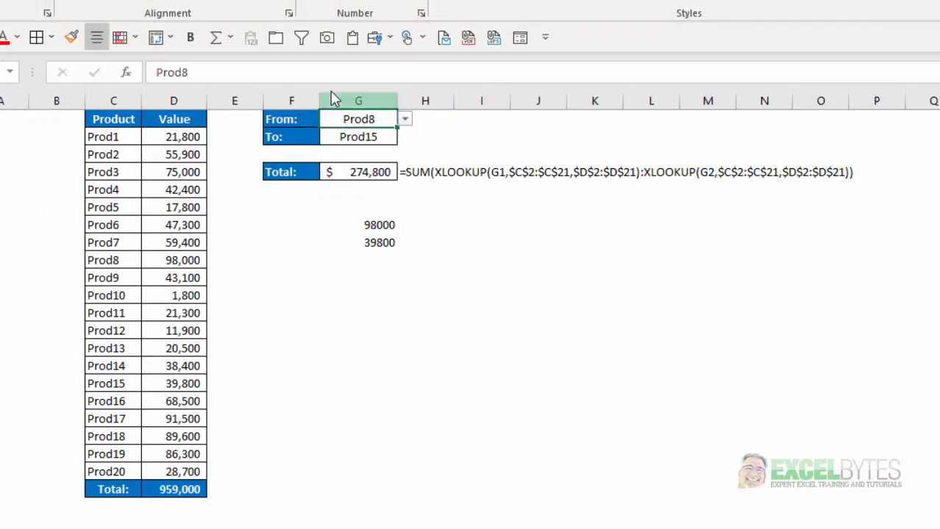
# Set the To product in G2 to Prod4 and check the total against the Prod4 to Prod8 values in D5:D9
pyautogui.click(373, 137)
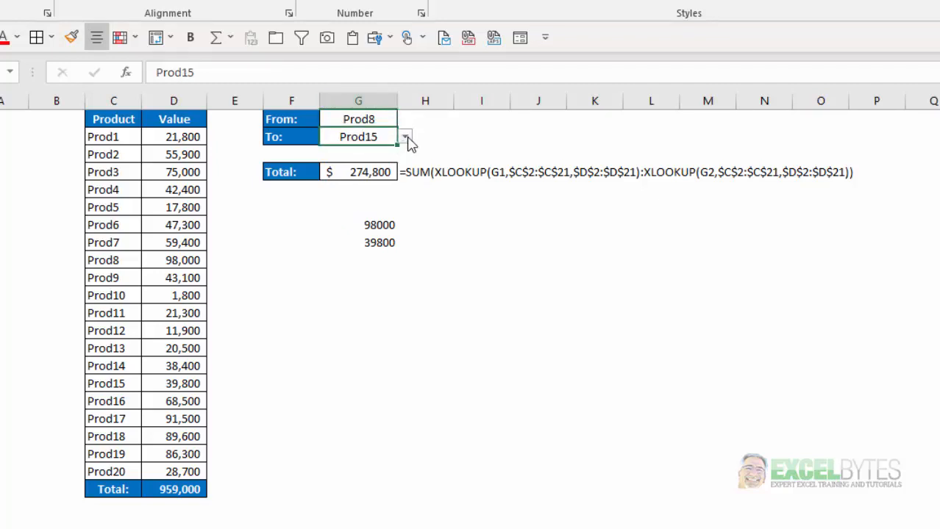
pyautogui.click(406, 138)
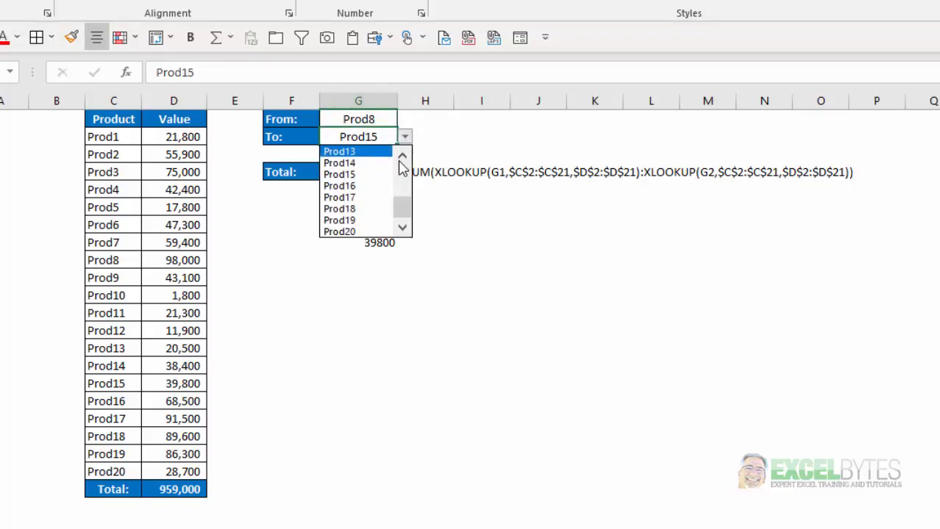
pyautogui.click(403, 155)
pyautogui.click(402, 162)
pyautogui.click(401, 162)
pyautogui.click(402, 162)
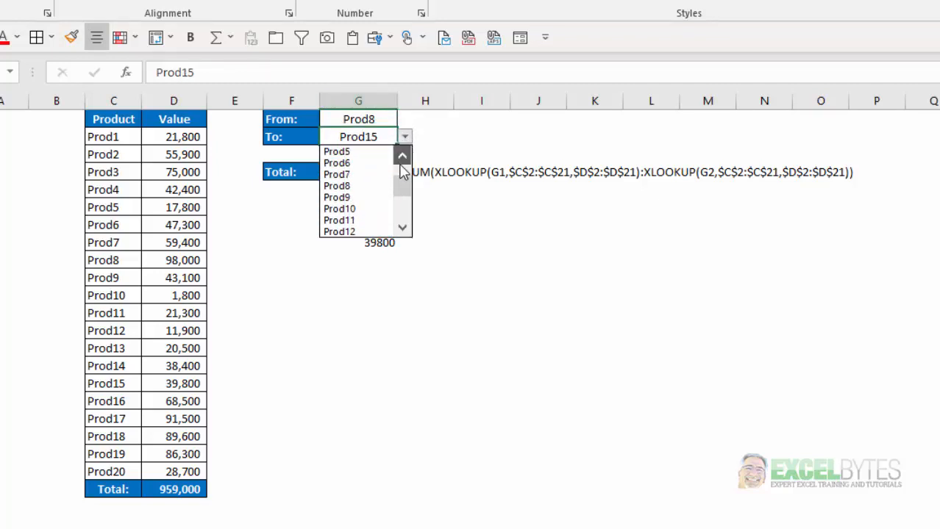
pyautogui.click(401, 161)
pyautogui.click(349, 154)
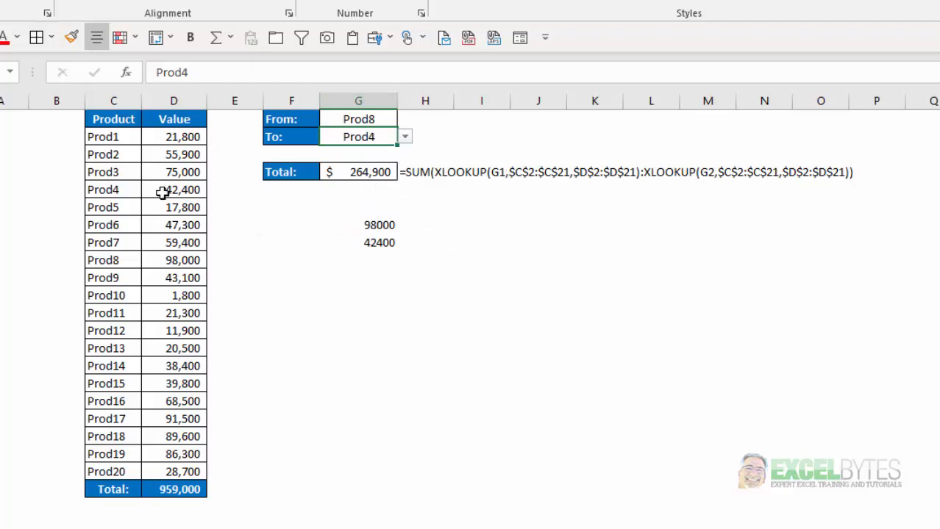
pyautogui.moveTo(171, 192); pyautogui.dragTo(183, 259)
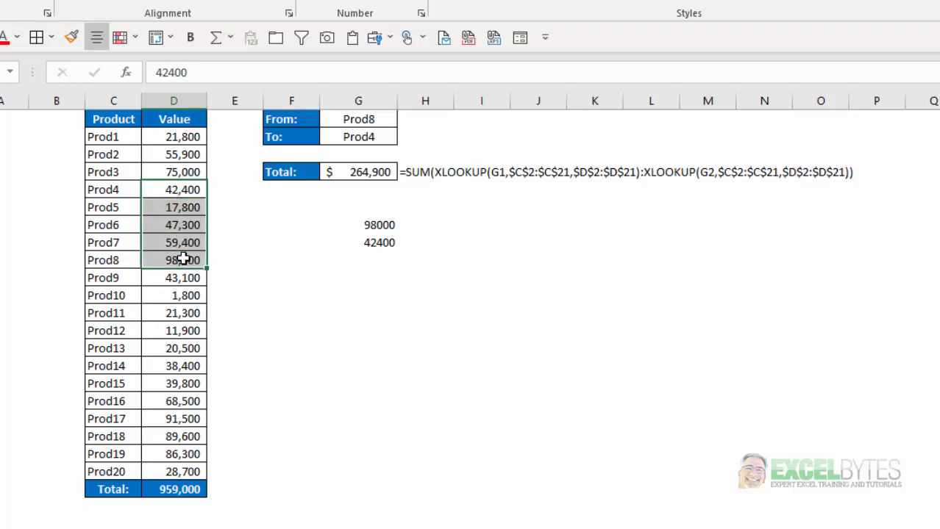